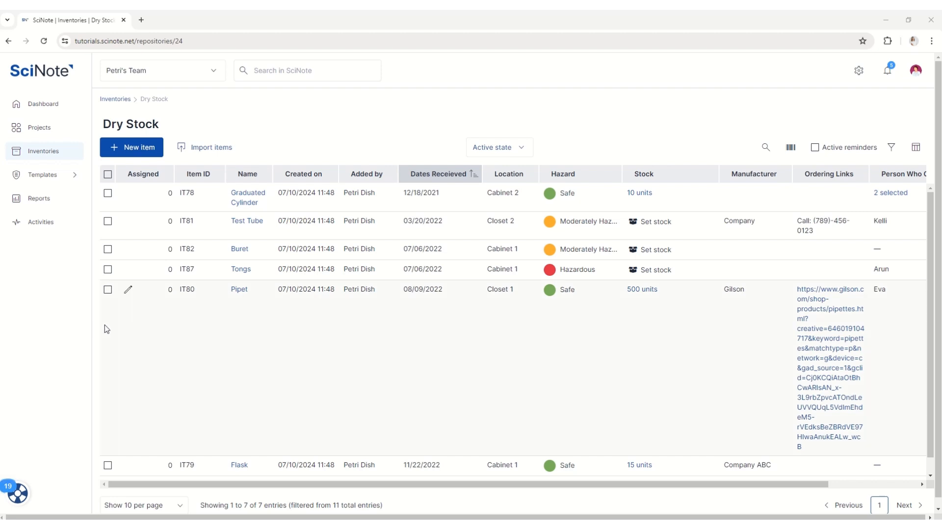
Export all Dry Stock inventory items, choosing the .csv format
{"action": "left_click", "coordinate": [208, 149]}
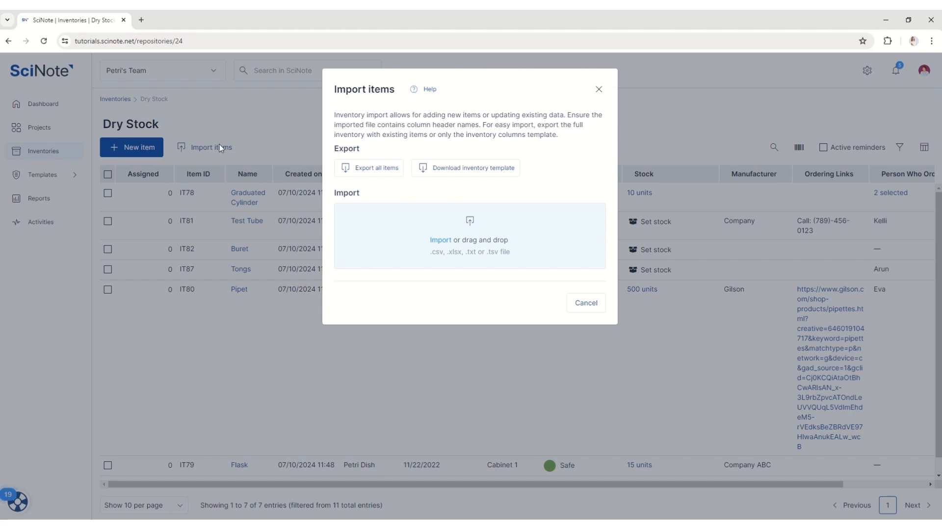
{"action": "left_click", "coordinate": [352, 169]}
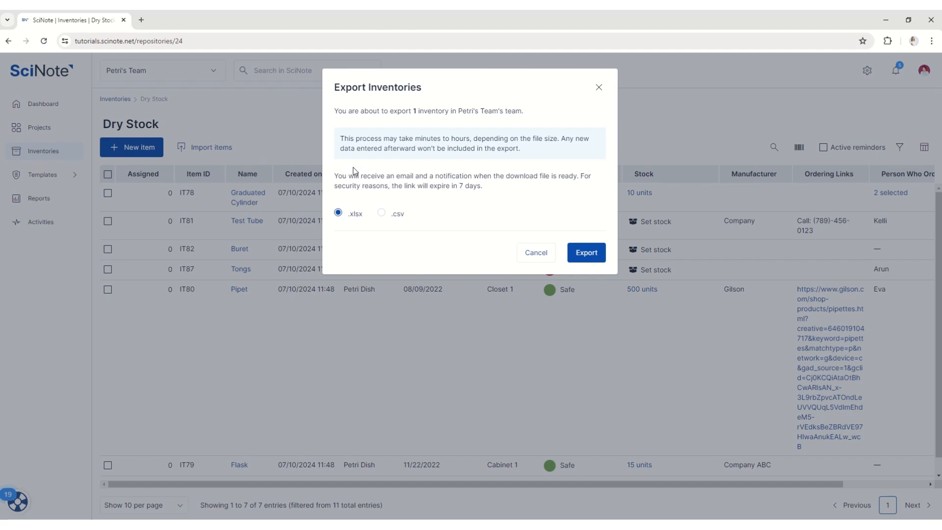
{"action": "left_click", "coordinate": [381, 212]}
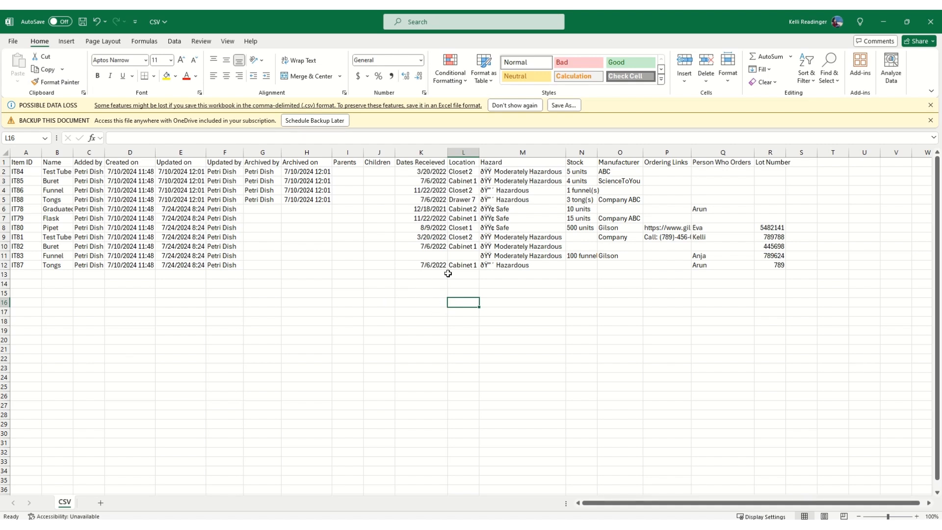
Change the Tongs (IT87) location in cell L12 to Cabinet 2
{"action": "left_click", "coordinate": [463, 265]}
{"action": "left_click", "coordinate": [151, 138]}
{"action": "key", "text": "BackSpace"}
{"action": "key", "text": "BackSpace"}
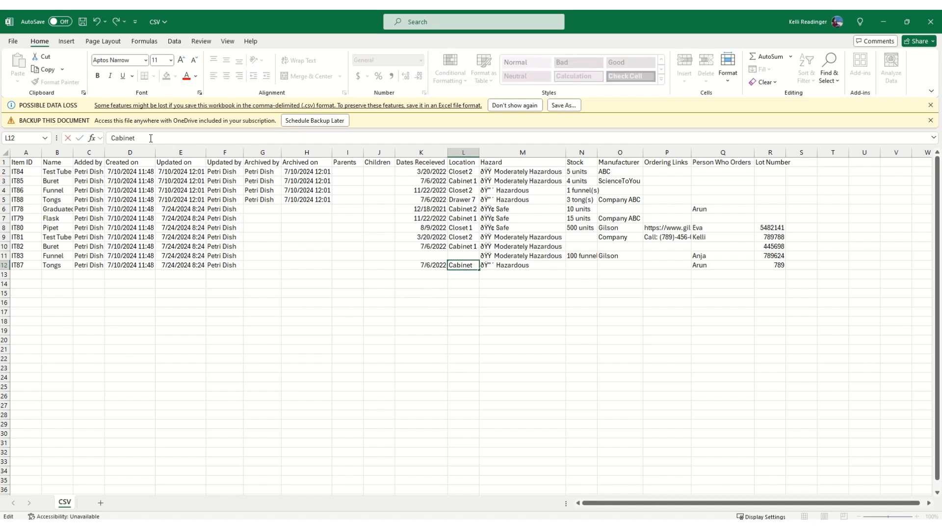
{"action": "type", "text": "2"}
Copy the Moderately Hazardous hazard value from the Test Tube row into the Flask (IT79) row
{"action": "left_click", "coordinate": [535, 239]}
{"action": "key", "text": "ctrl+c"}
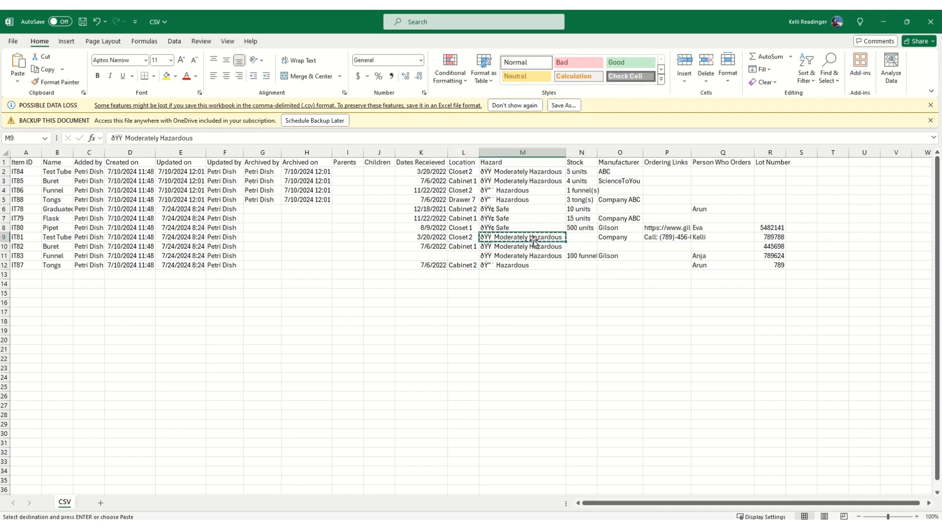
{"action": "left_click", "coordinate": [531, 218]}
{"action": "key", "text": "ctrl+v"}
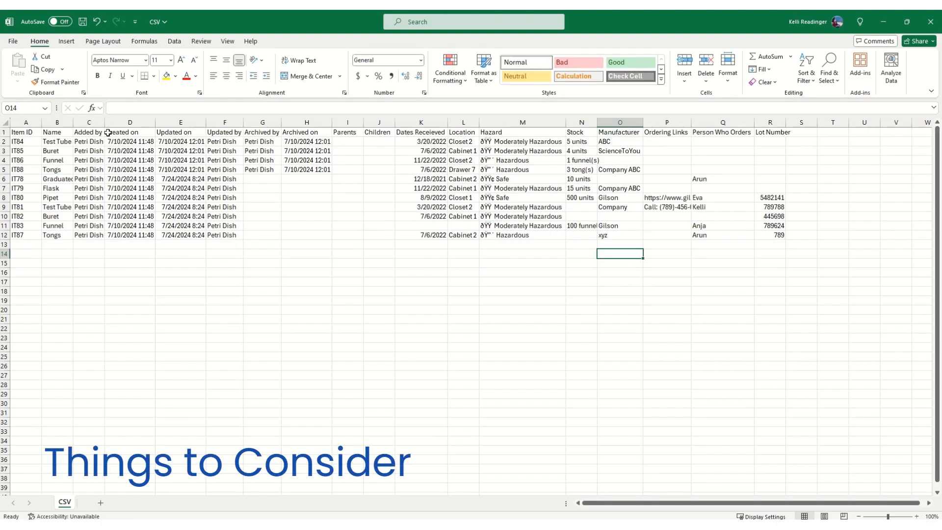
Review the system-generated columns such as Added by, Created on, Updated on, Updated by, Archived by and Archived on
{"action": "left_click", "coordinate": [4, 132]}
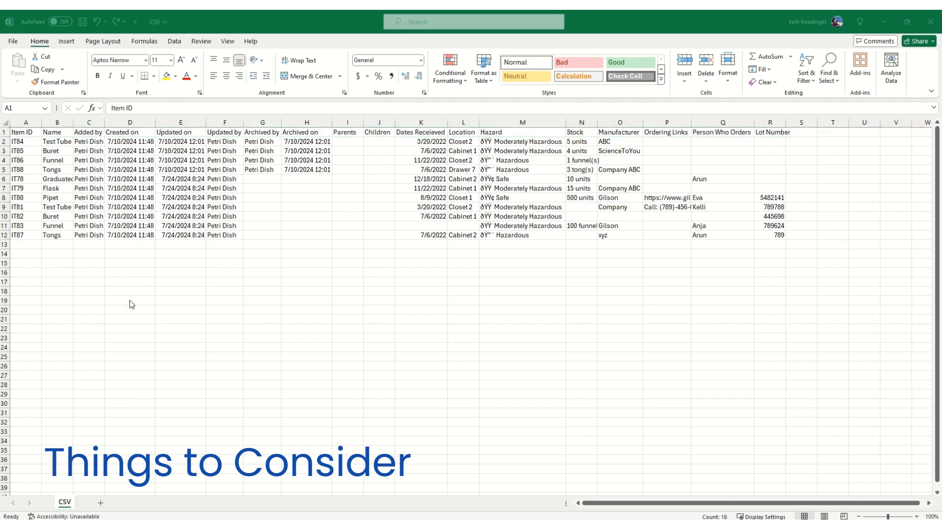
{"action": "left_click", "coordinate": [21, 120]}
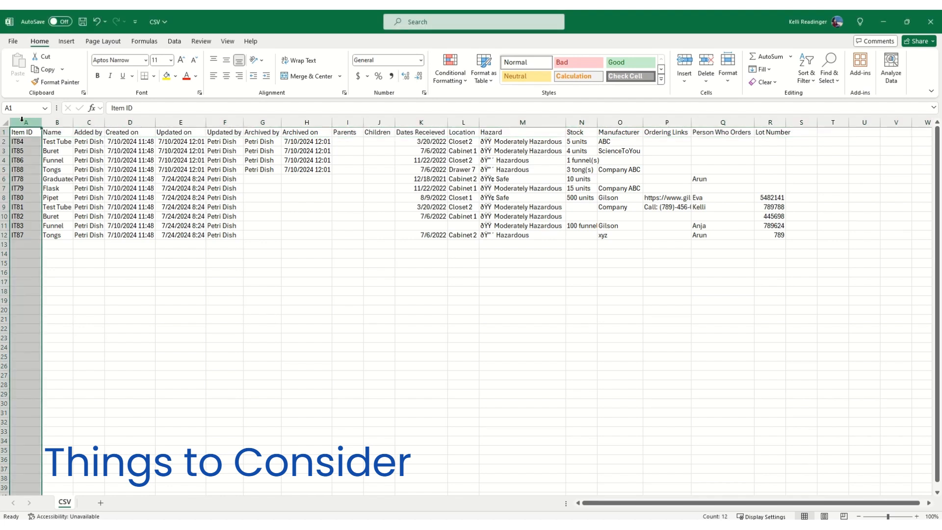
{"action": "left_click", "coordinate": [88, 121]}
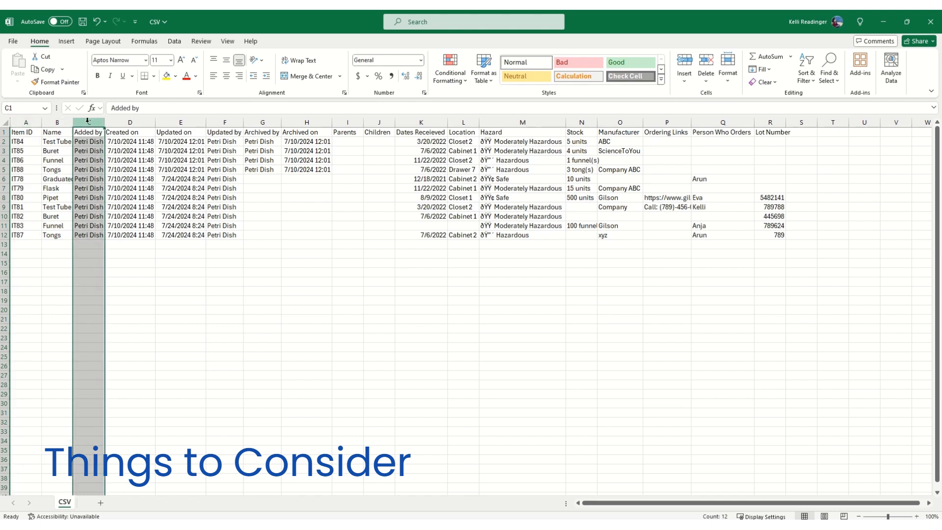
{"action": "left_click", "coordinate": [119, 120]}
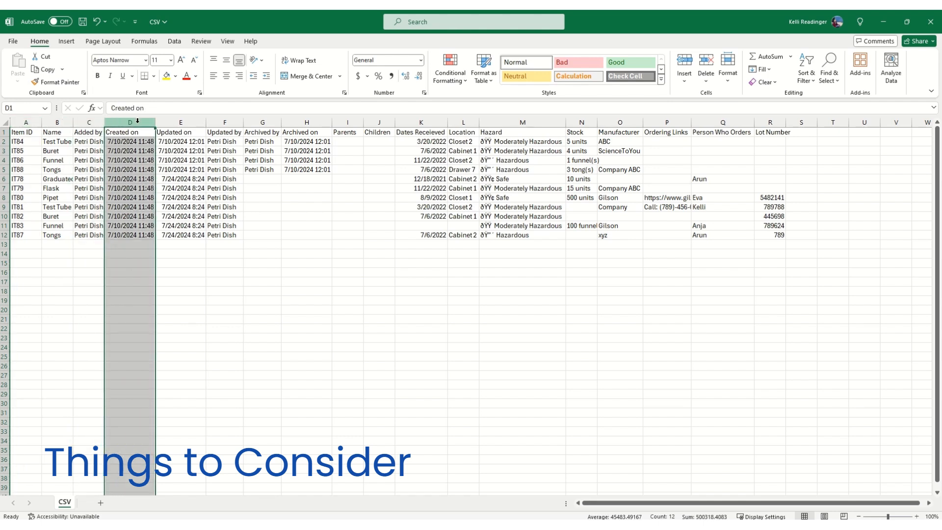
{"action": "left_click", "coordinate": [180, 122]}
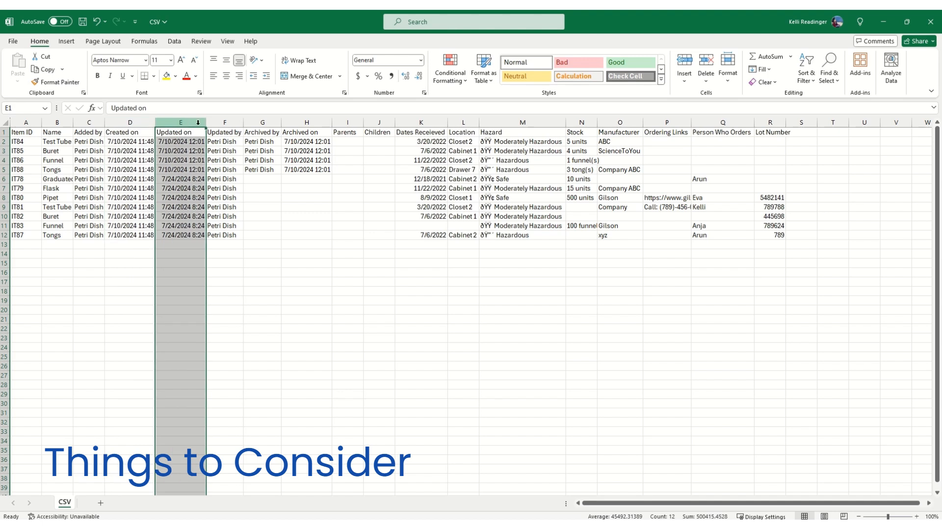
{"action": "left_click", "coordinate": [226, 123]}
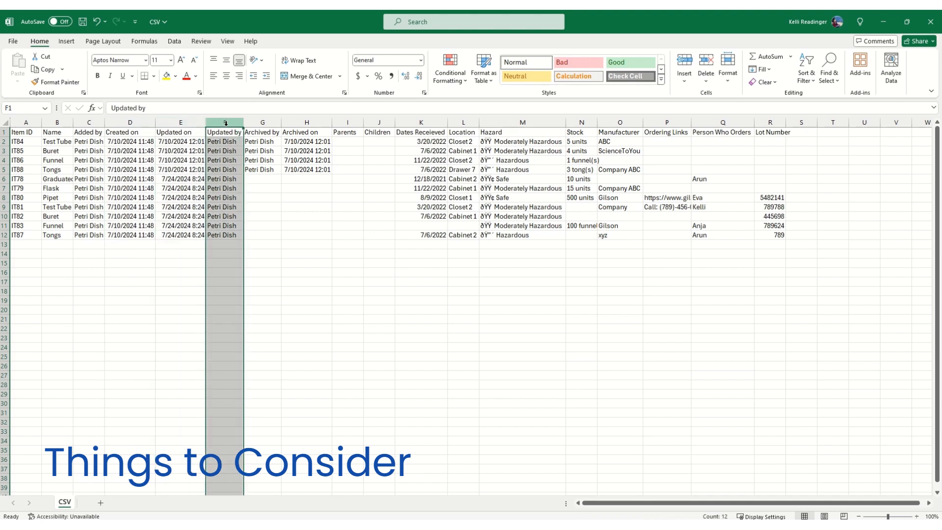
{"action": "left_click", "coordinate": [271, 123]}
{"action": "left_click", "coordinate": [293, 123]}
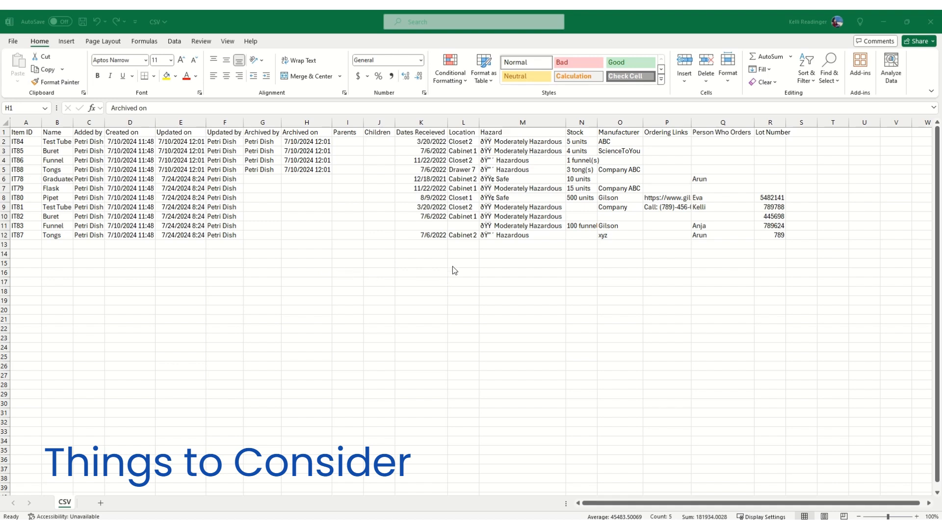
Examine the columns of the exported XLSX file's Data Export sheet, including Dates Received and Parents/Children
{"action": "left_click", "coordinate": [424, 122]}
{"action": "left_click", "coordinate": [424, 121]}
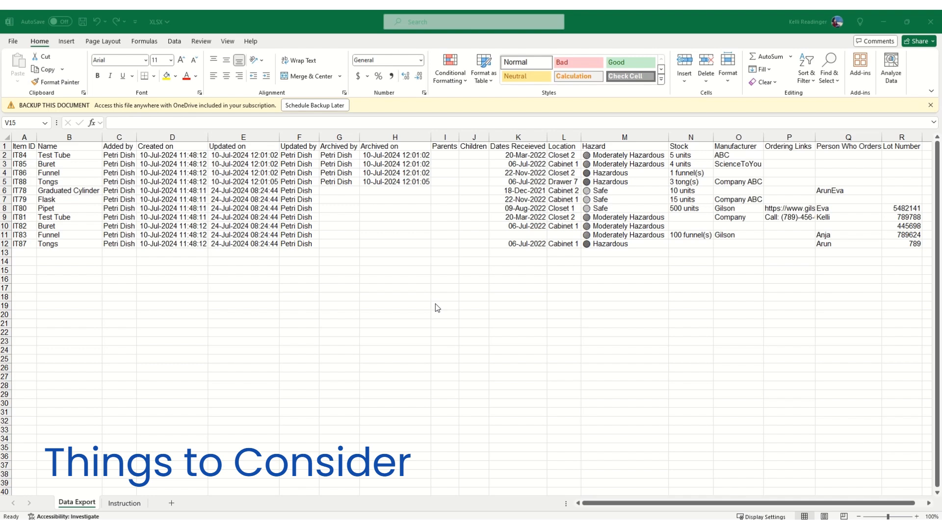
{"action": "left_click", "coordinate": [508, 137]}
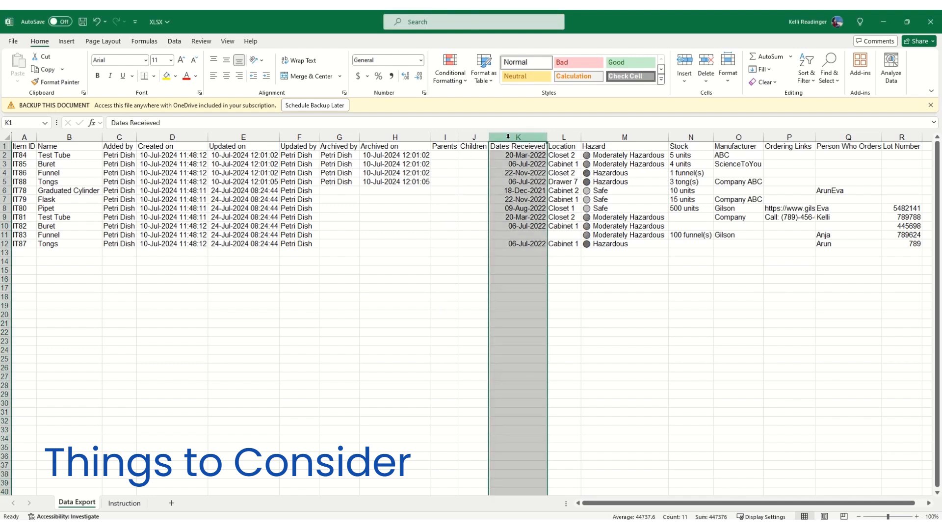
{"action": "left_click", "coordinate": [171, 261]}
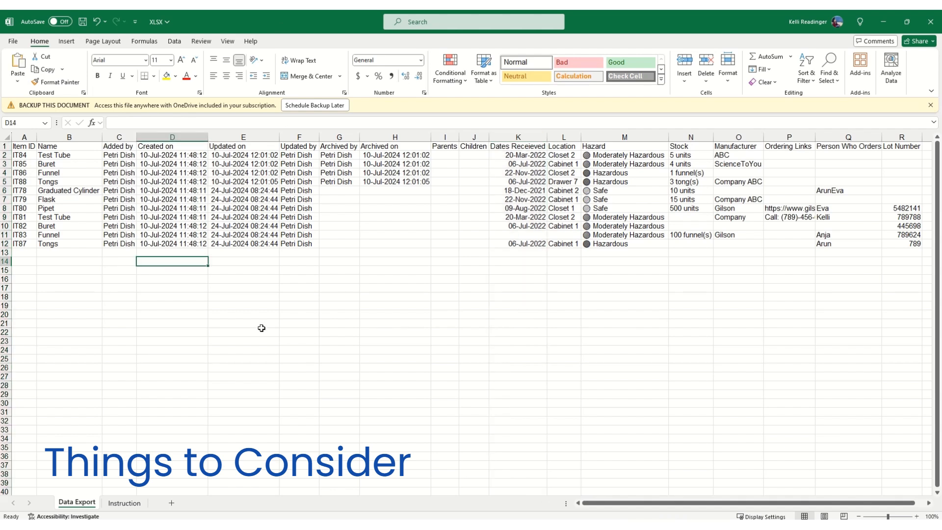
{"action": "left_click_drag", "start_coordinate": [445, 137], "coordinate": [469, 137]}
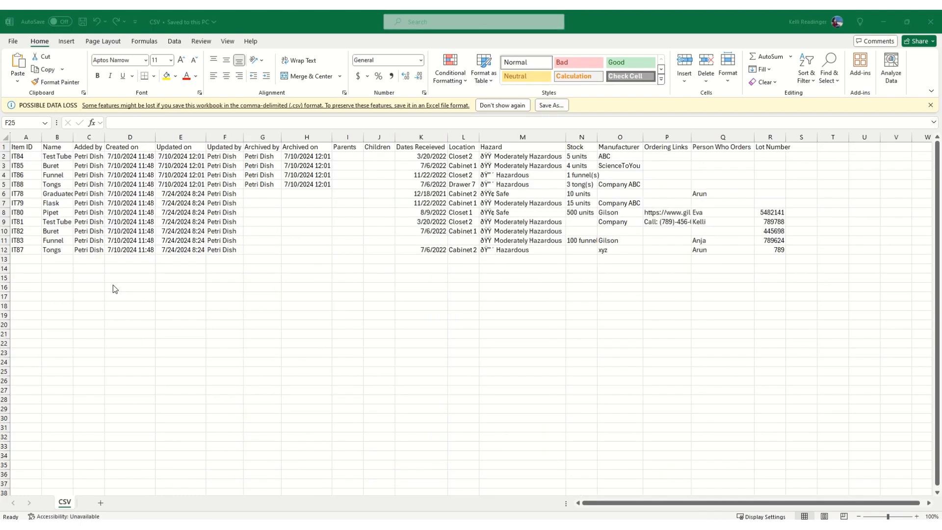
Save the edited CSV file
{"action": "left_click", "coordinate": [82, 21]}
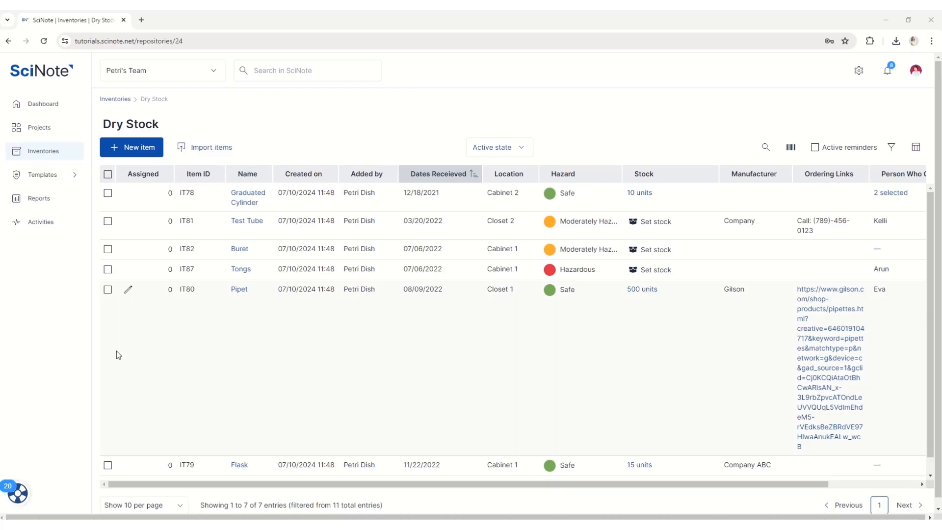
Open the item import and drop the edited CSV.csv file into the Dry Stock inventory
{"action": "left_click", "coordinate": [202, 148]}
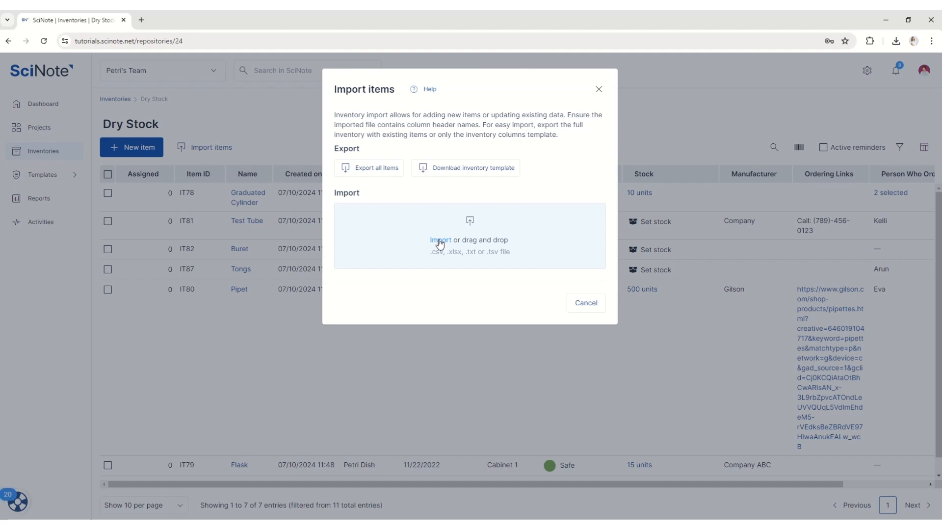
{"action": "left_click_drag", "start_coordinate": [0, 216], "coordinate": [411, 240]}
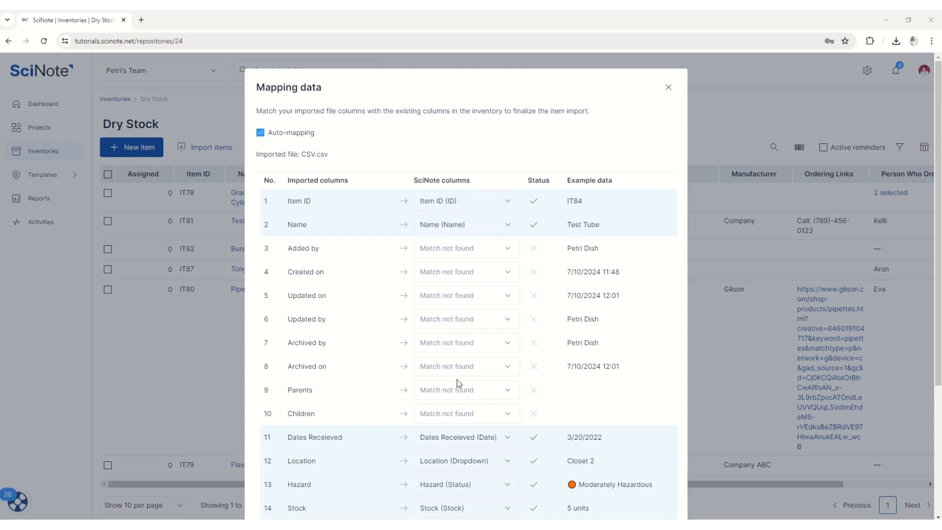
Review the auto-mapped columns and confirm the mapping
{"action": "left_click", "coordinate": [492, 202]}
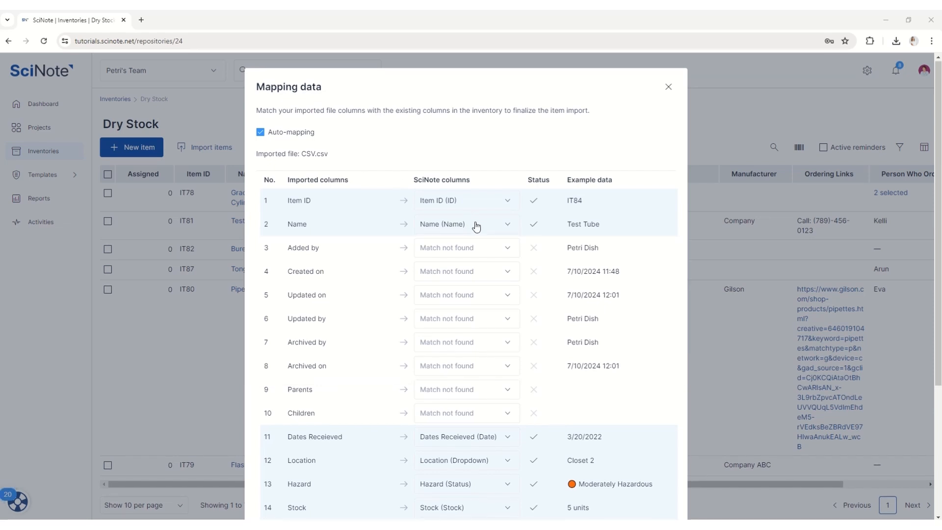
{"action": "scroll", "coordinate": [485, 241], "scroll_direction": "down", "scroll_amount": 4}
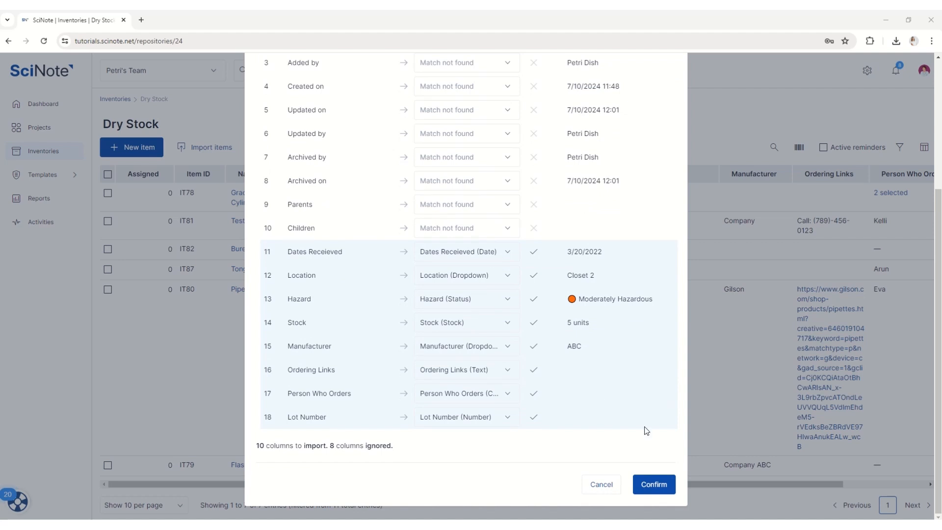
{"action": "left_click", "coordinate": [658, 486]}
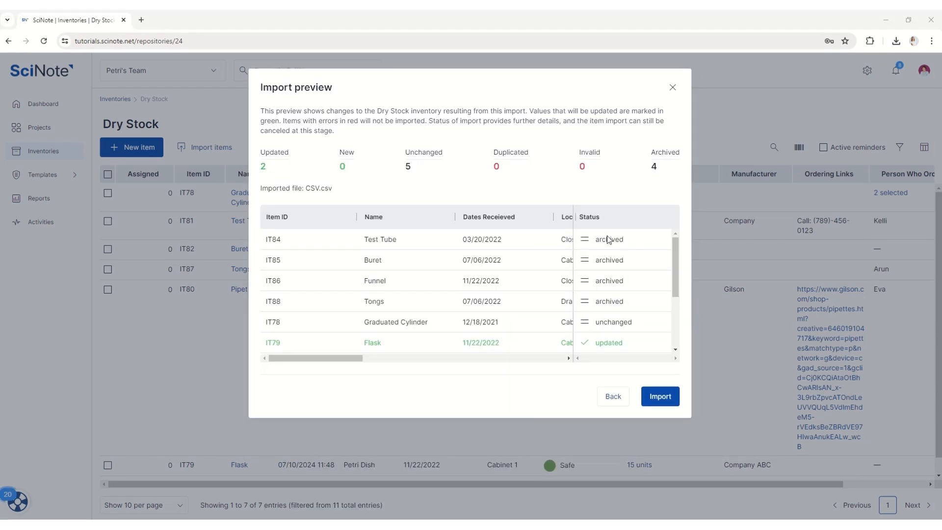
Review the import preview rows and import the changes
{"action": "scroll", "coordinate": [615, 265], "scroll_direction": "down", "scroll_amount": 2}
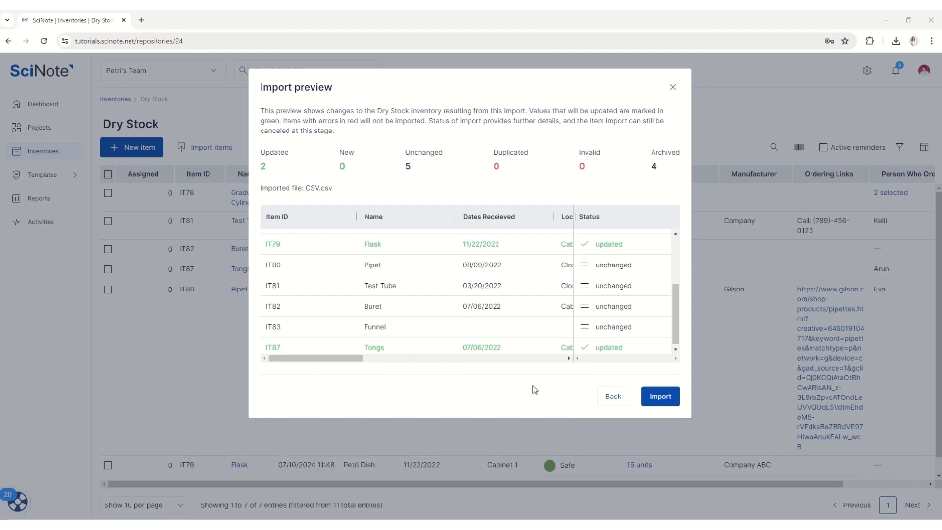
{"action": "left_click", "coordinate": [665, 396]}
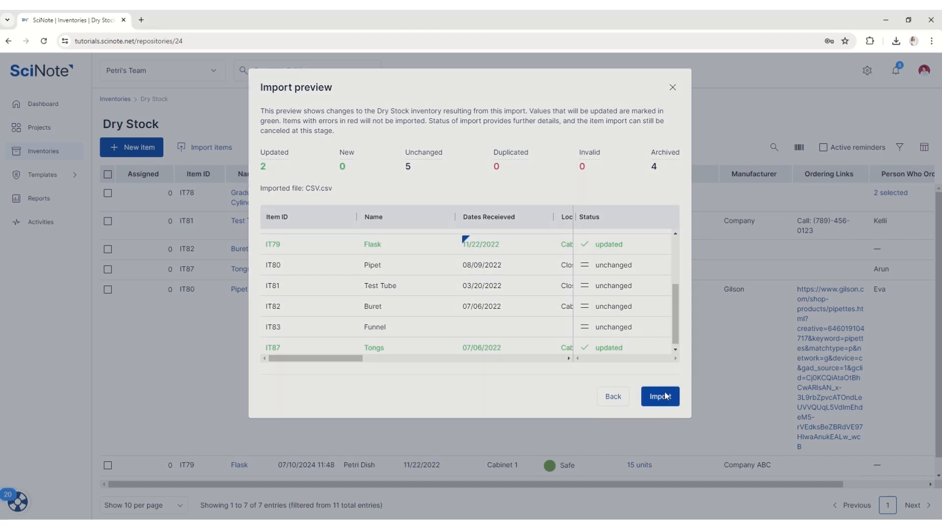